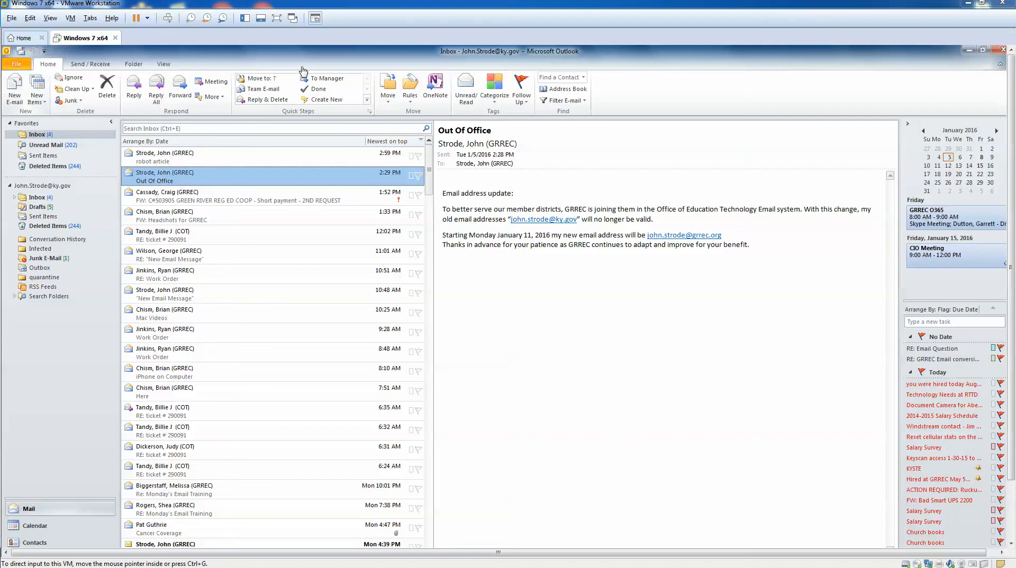
- View the Outlook product and version information, and return to the inbox
{"action": "left_click", "coordinate": [16, 65]}
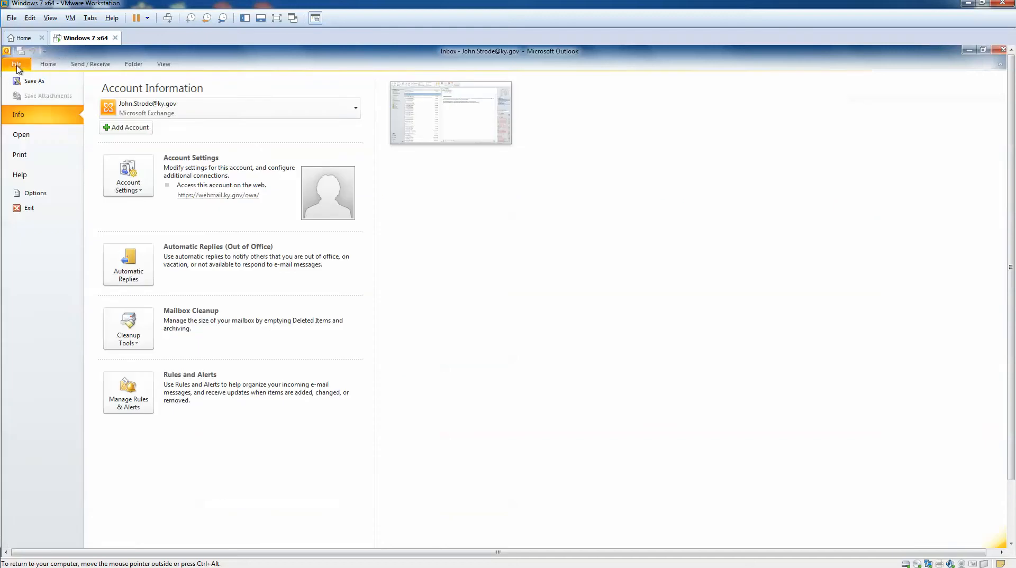
{"action": "left_click", "coordinate": [19, 179]}
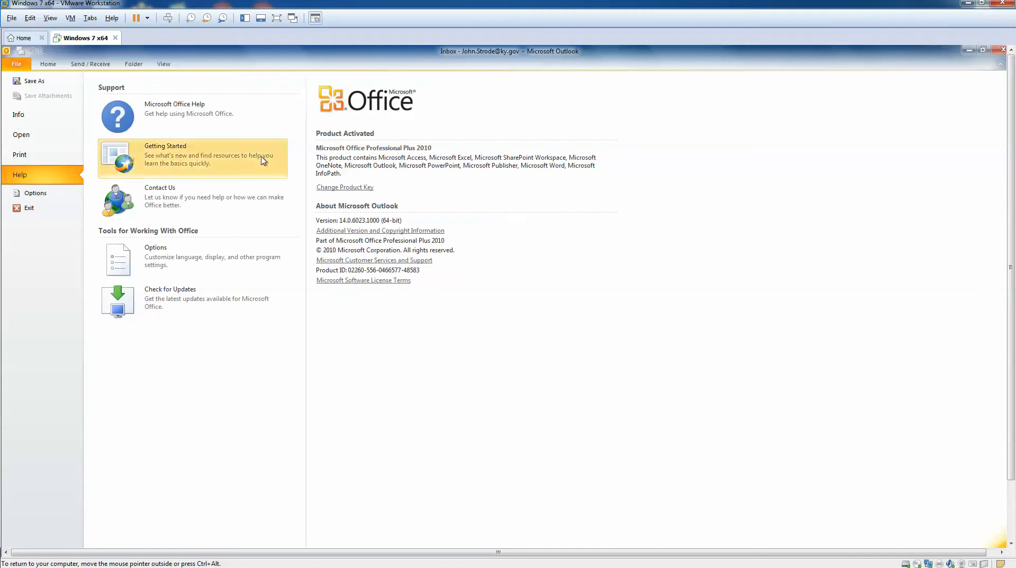
{"action": "left_click", "coordinate": [46, 63]}
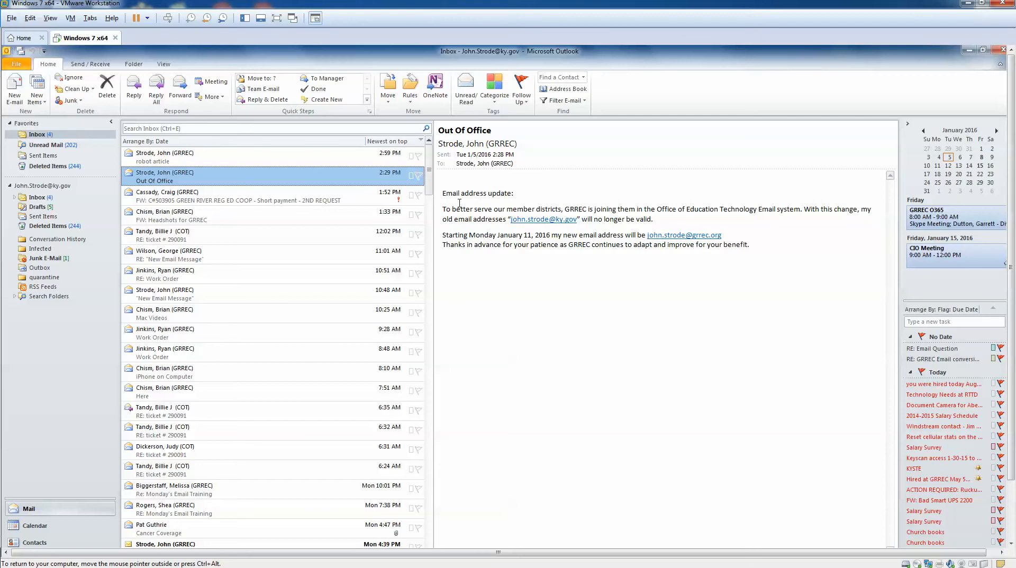
- Copy the whole email address update text from the body of the Out Of Office message
{"action": "left_click_drag", "start_coordinate": [443, 192], "coordinate": [735, 244]}
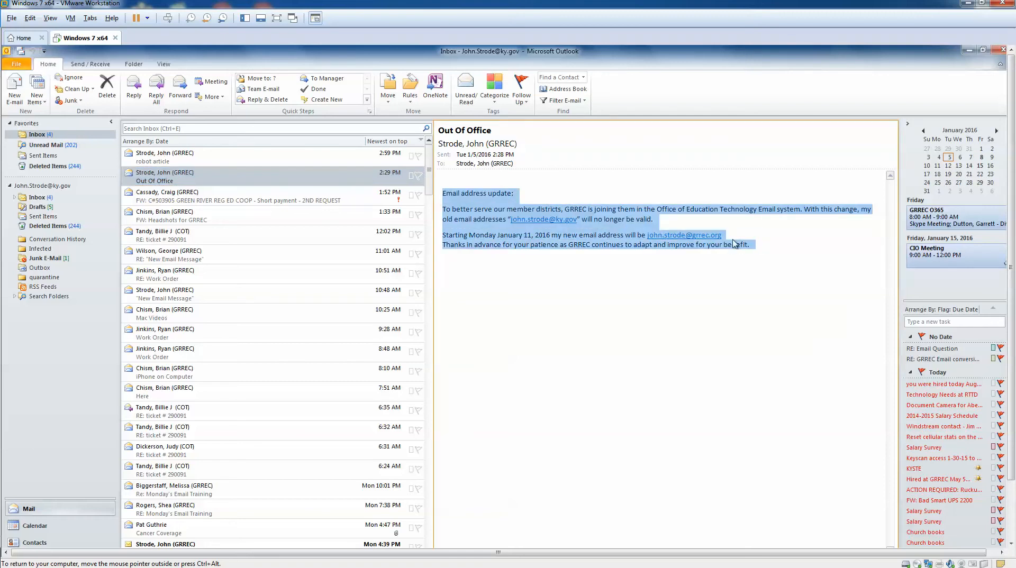
{"action": "right_click", "coordinate": [606, 227]}
{"action": "left_click", "coordinate": [620, 234]}
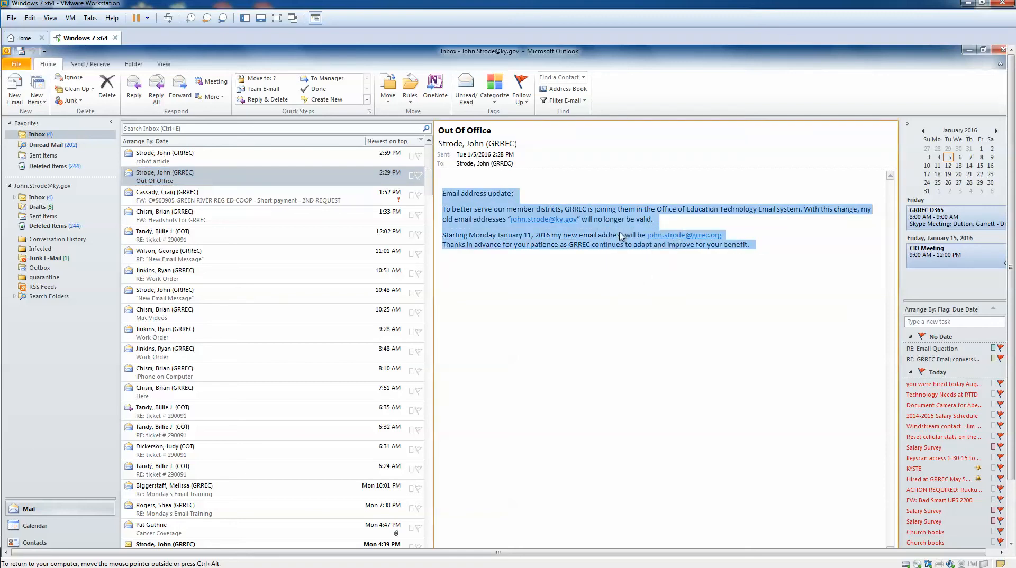
{"action": "left_click", "coordinate": [590, 296]}
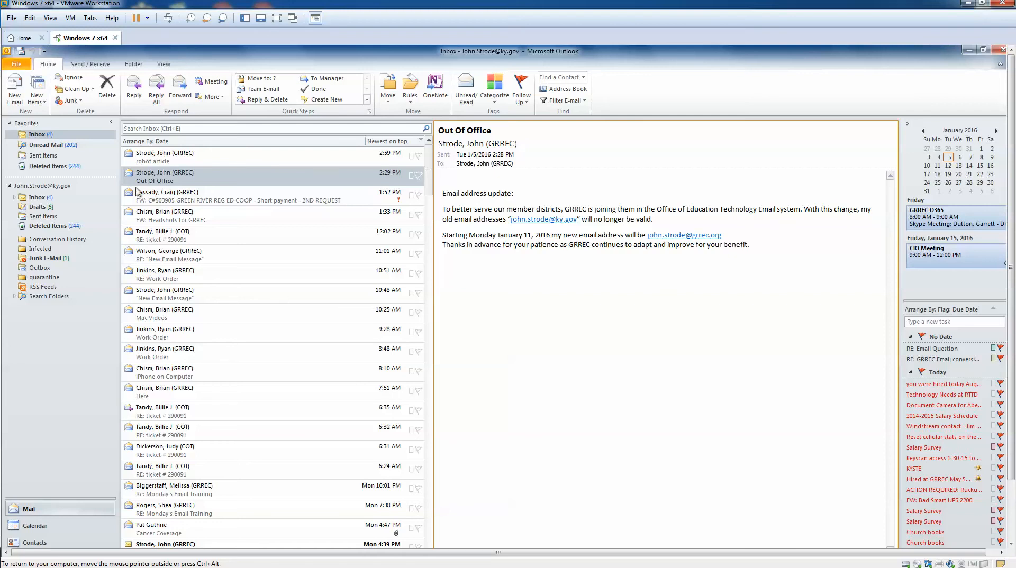
- Turn on sending automatic replies for the mailbox and restrict them to a time range
{"action": "left_click", "coordinate": [16, 65]}
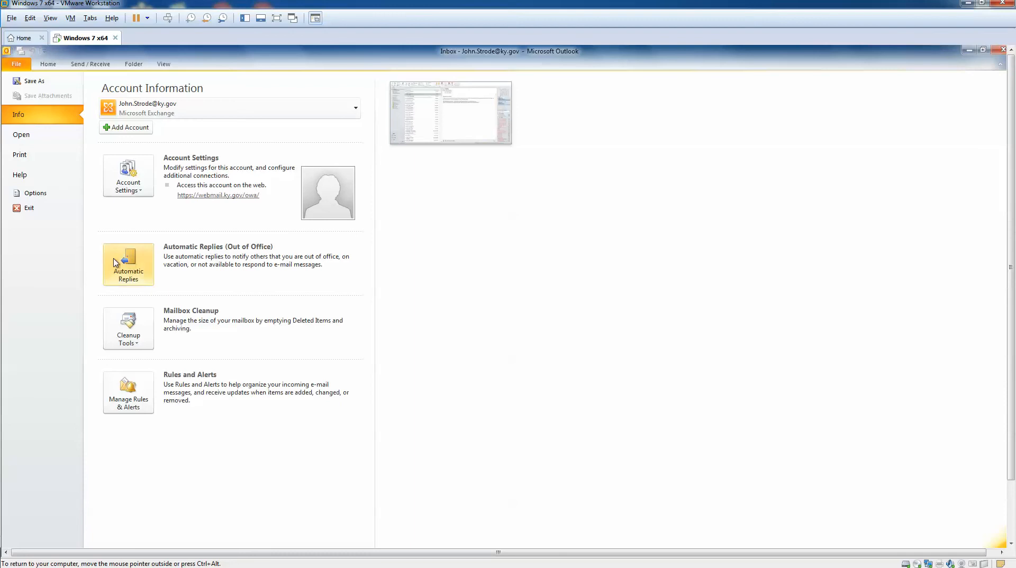
{"action": "left_click", "coordinate": [131, 262]}
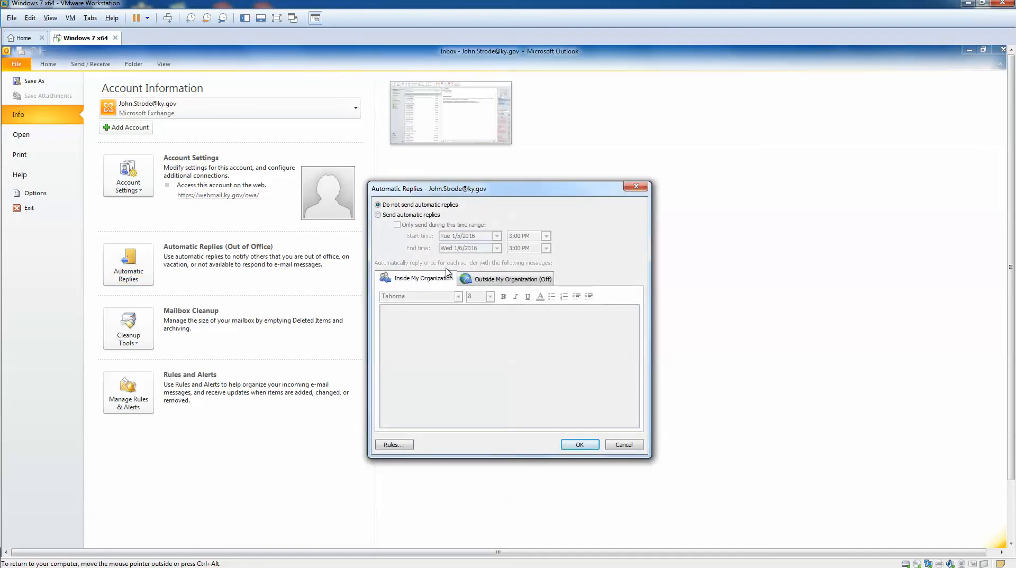
{"action": "left_click_drag", "start_coordinate": [493, 192], "coordinate": [456, 175]}
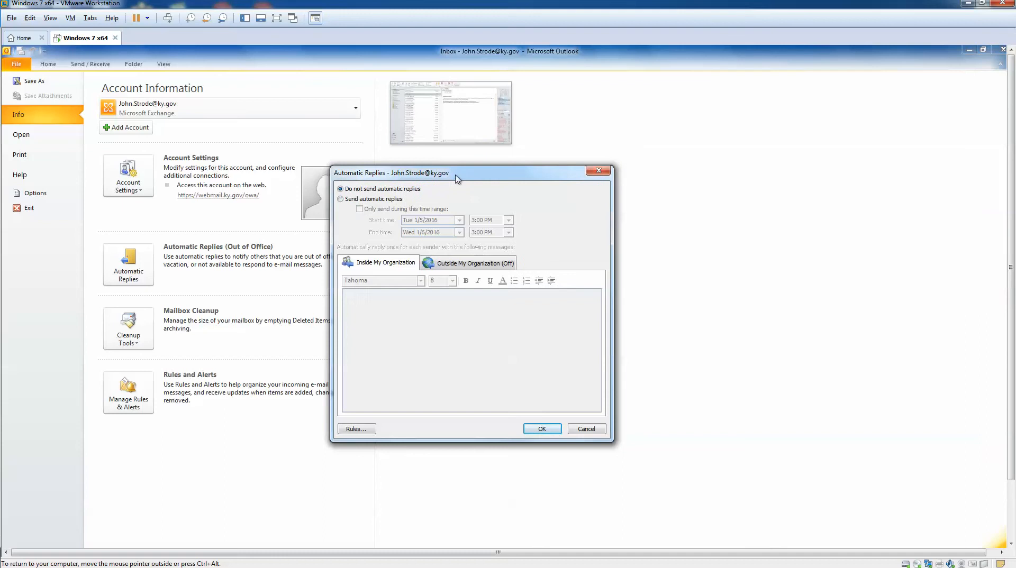
{"action": "left_click", "coordinate": [341, 199]}
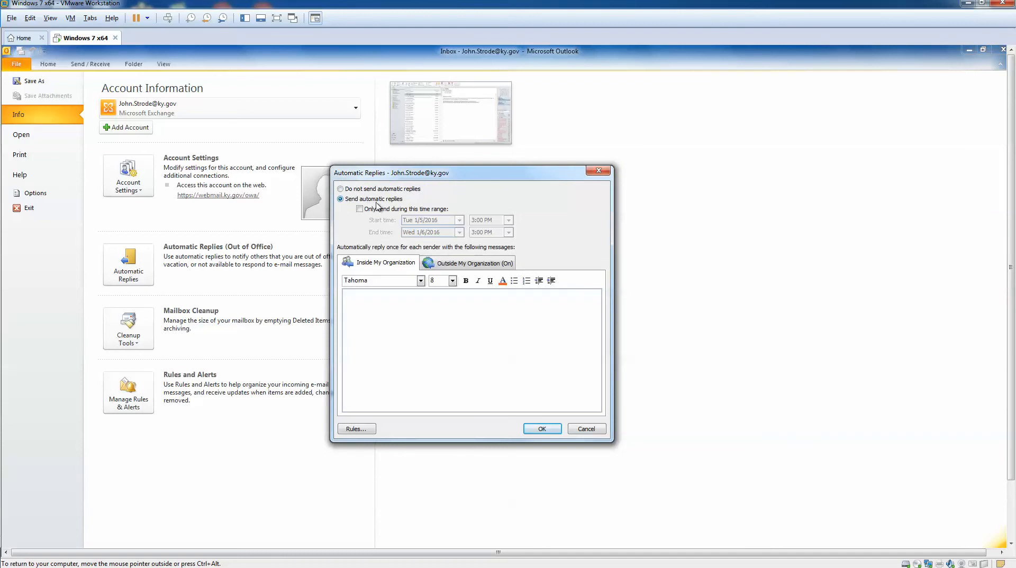
{"action": "left_click", "coordinate": [360, 210]}
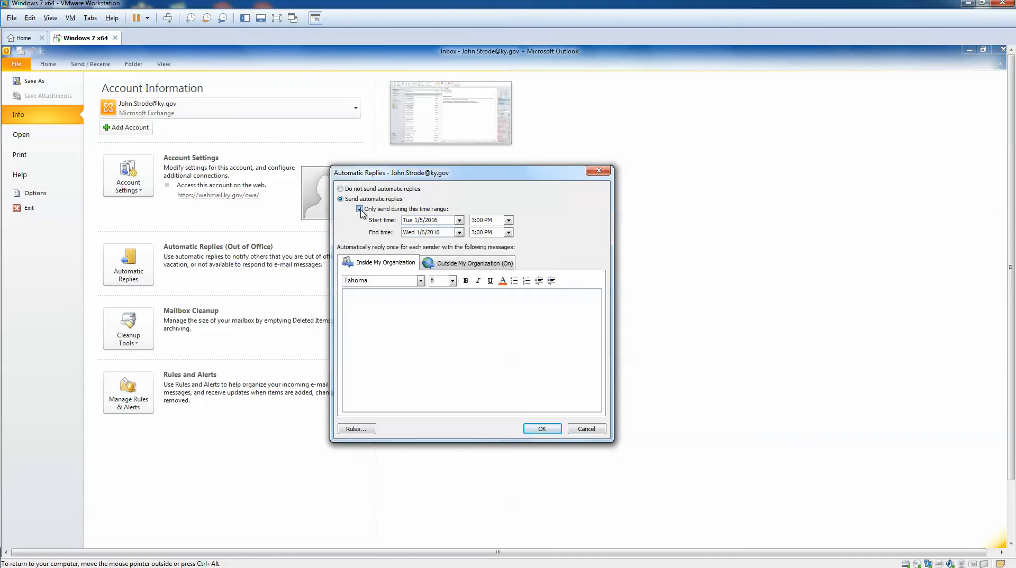
- Set the start of the automatic replies to Mon 1/11/2016 at 8:00 AM
{"action": "left_click", "coordinate": [459, 220]}
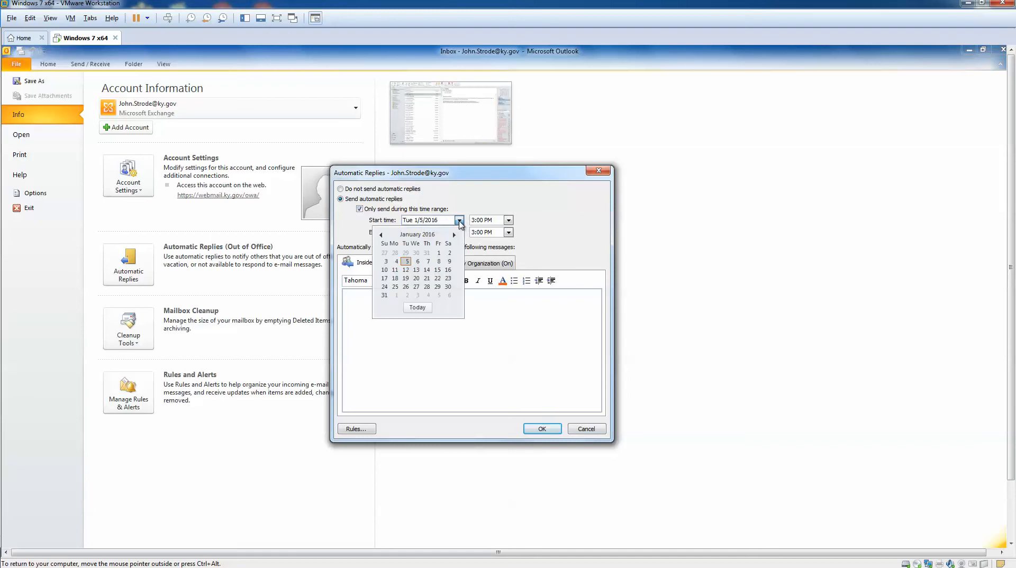
{"action": "left_click", "coordinate": [396, 271]}
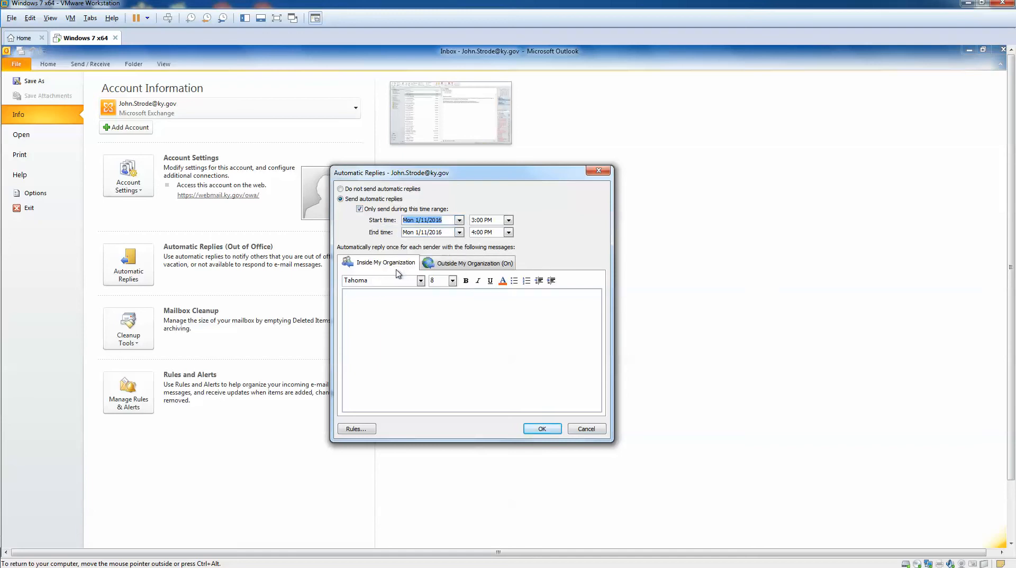
{"action": "left_click", "coordinate": [508, 221]}
{"action": "left_click_drag", "start_coordinate": [509, 261], "coordinate": [509, 249]}
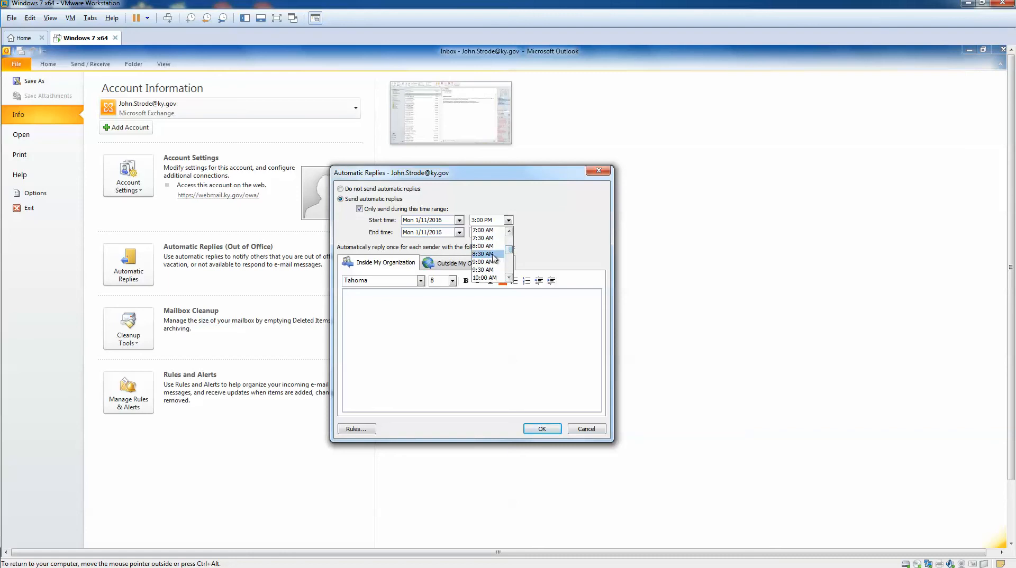
{"action": "left_click", "coordinate": [486, 246]}
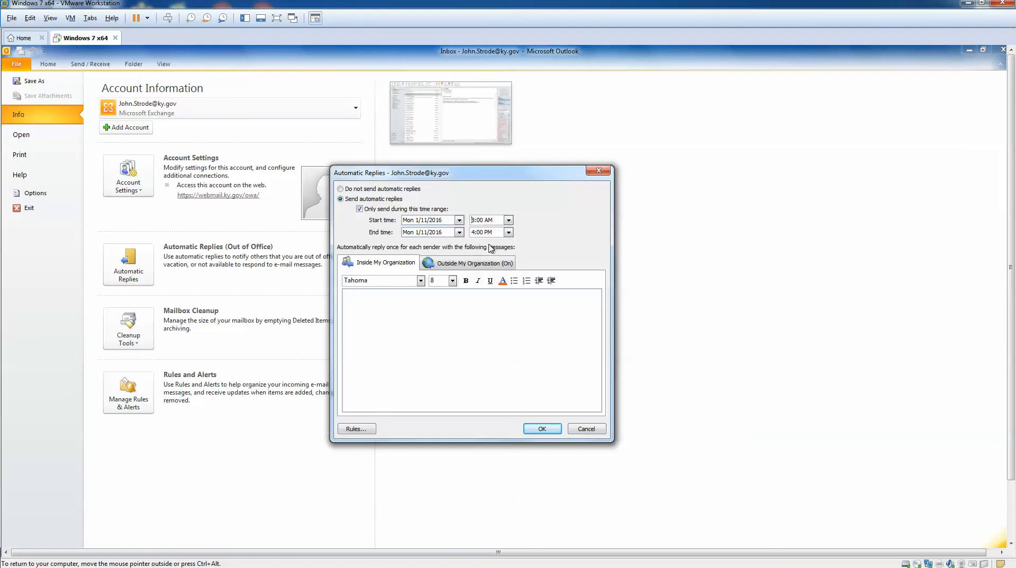
- Set the end date of the automatic replies to Mon 2/15/2016
{"action": "left_click", "coordinate": [460, 233]}
{"action": "left_click", "coordinate": [454, 247]}
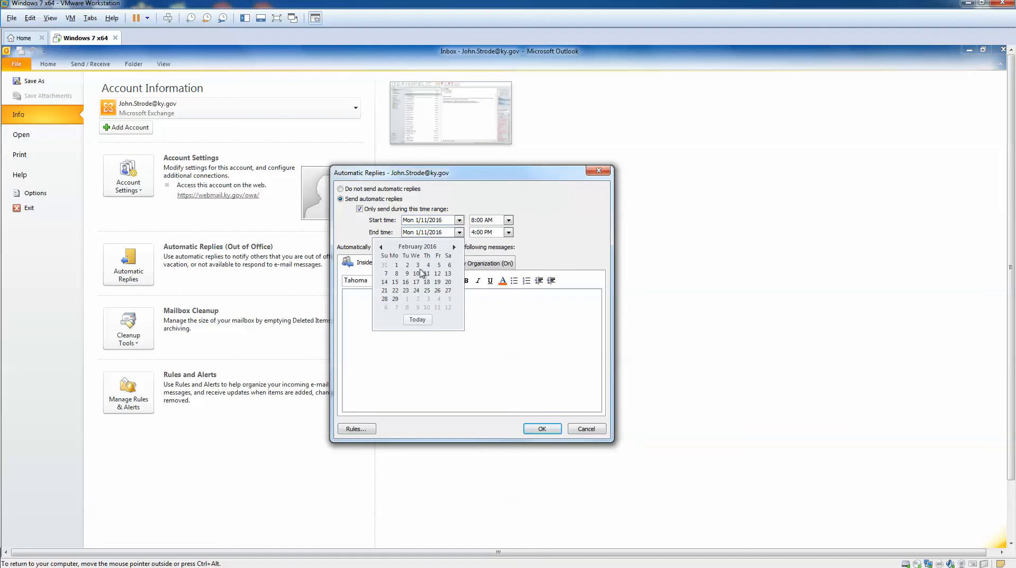
{"action": "left_click", "coordinate": [395, 282]}
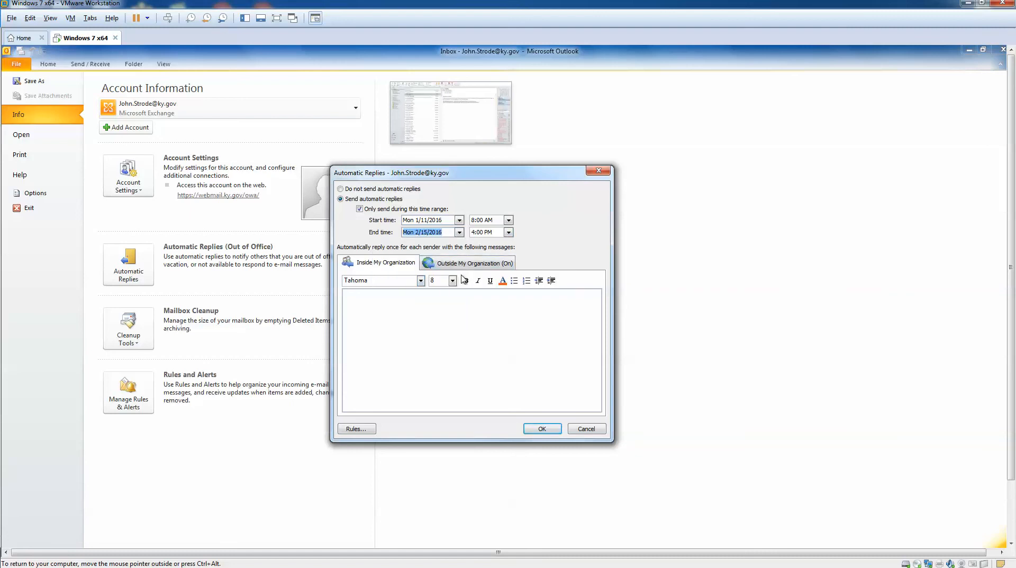
- Paste the copied email address update text as the reply for senders inside the organization
{"action": "left_click", "coordinate": [363, 299]}
{"action": "key", "text": "ctrl+v"}
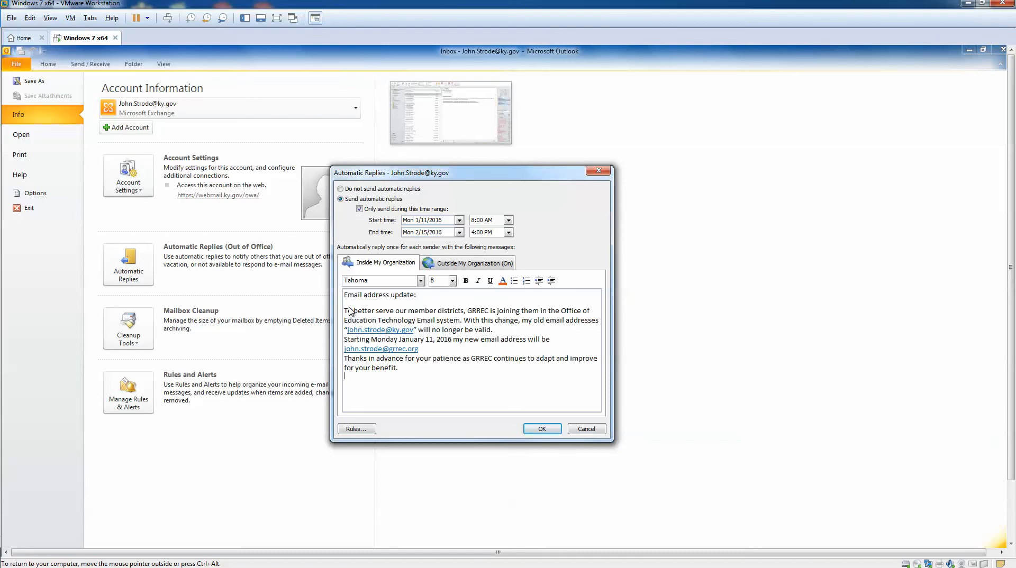
{"action": "left_click", "coordinate": [378, 330]}
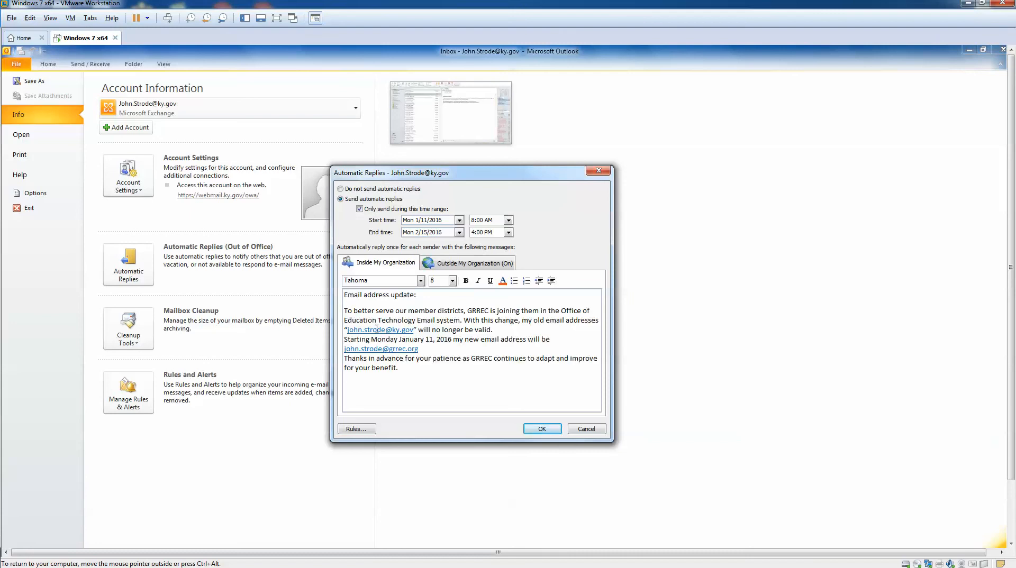
{"action": "left_click", "coordinate": [350, 330]}
- Paste the same email address update text as the reply for anyone outside the organization
{"action": "left_click", "coordinate": [471, 264]}
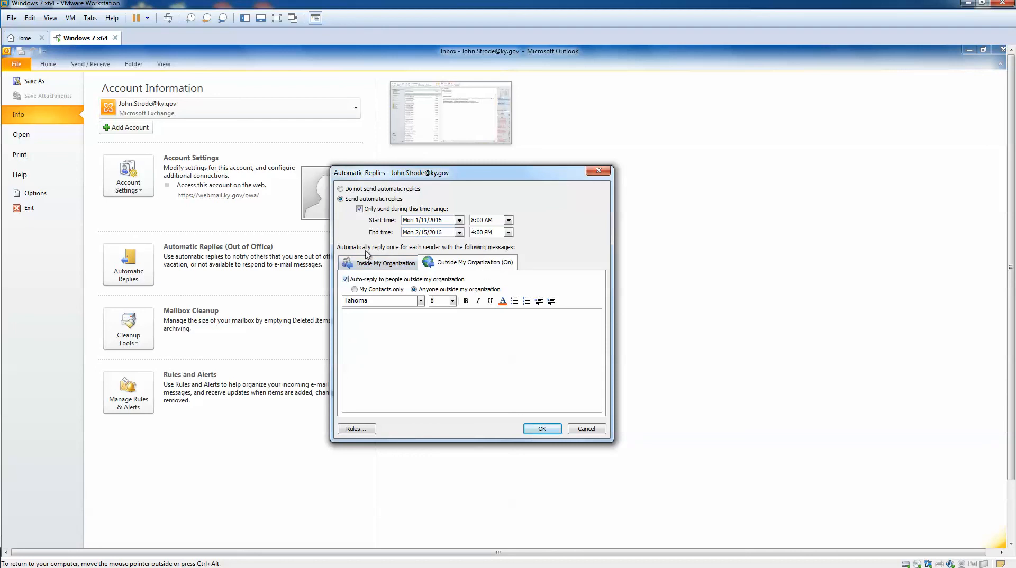
{"action": "left_click", "coordinate": [379, 264]}
{"action": "left_click", "coordinate": [430, 265]}
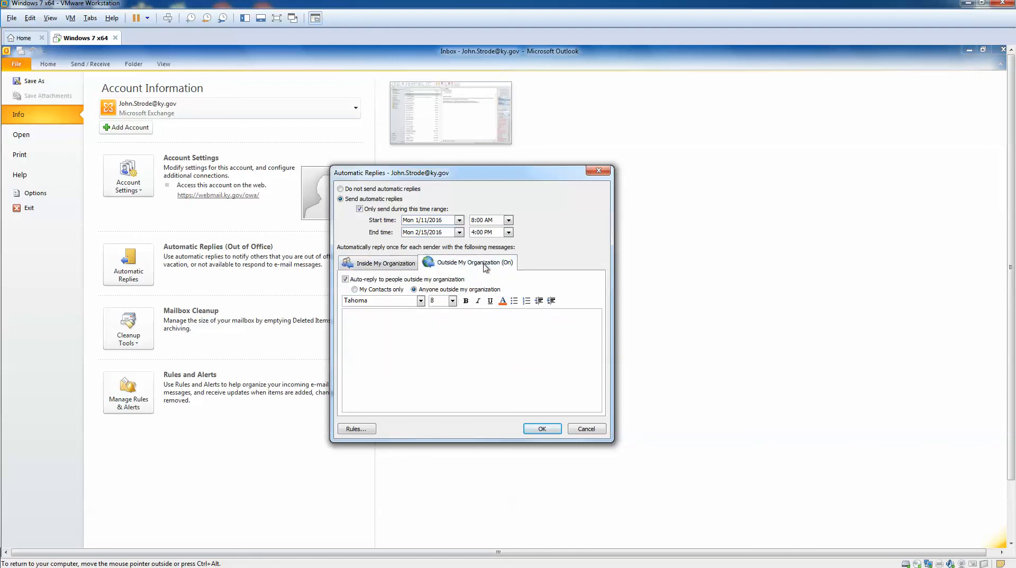
{"action": "left_click", "coordinate": [361, 323]}
{"action": "key", "text": "ctrl+v"}
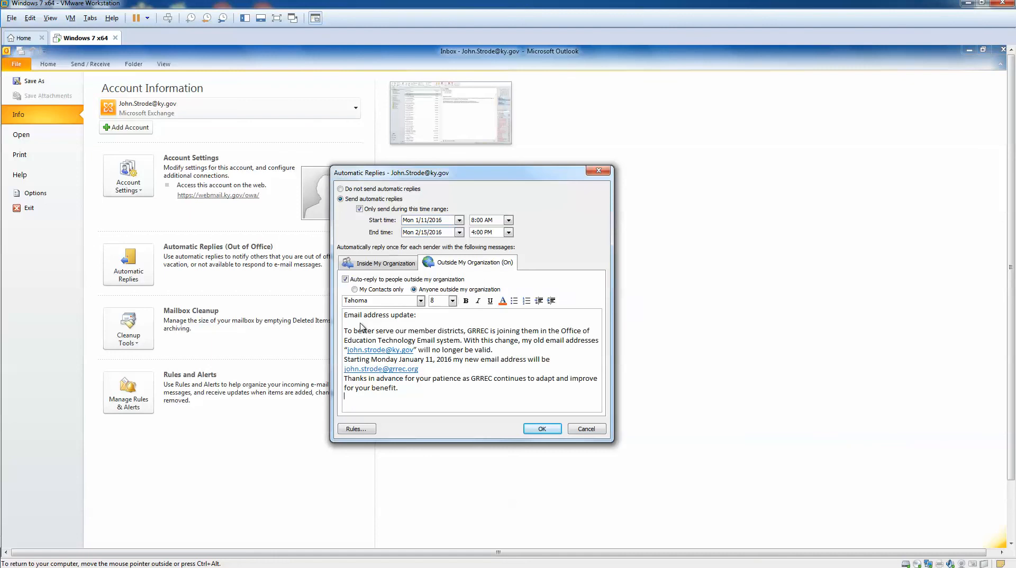
- Review the inside and outside reply messages, save the automatic replies settings, and return to the inbox
{"action": "left_click", "coordinate": [385, 264]}
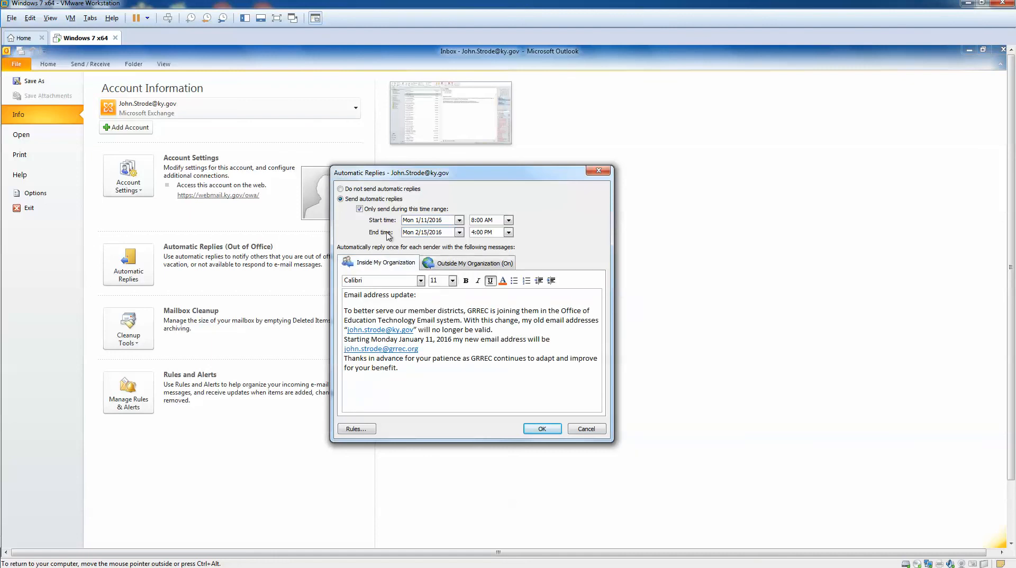
{"action": "left_click", "coordinate": [475, 263]}
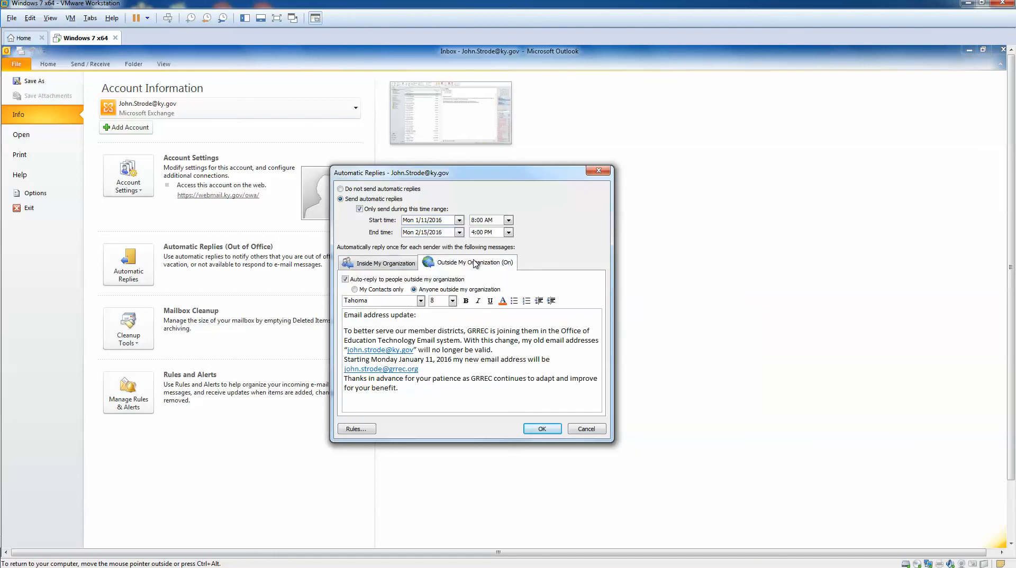
{"action": "left_click", "coordinate": [543, 429]}
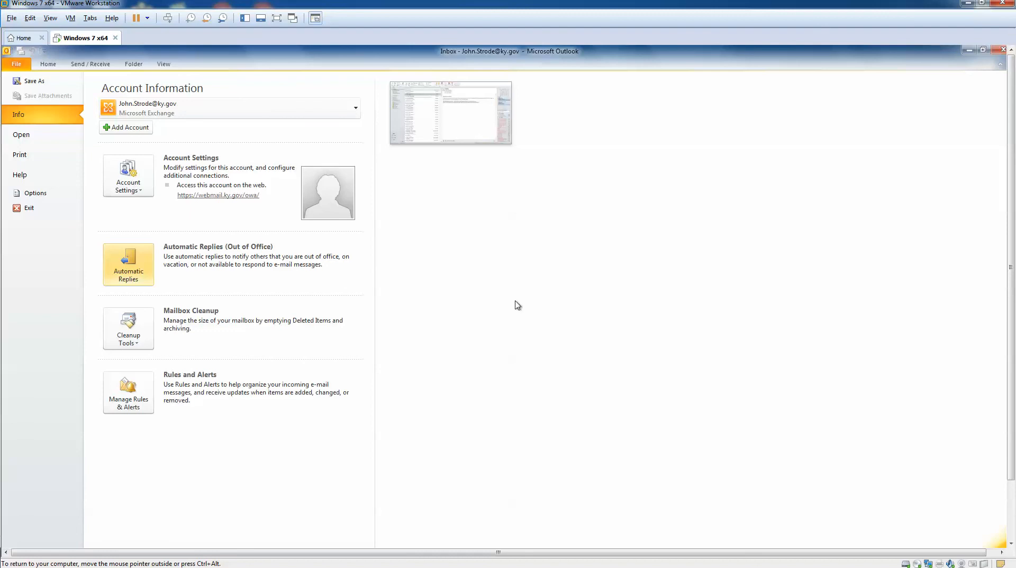
{"action": "left_click", "coordinate": [47, 65]}
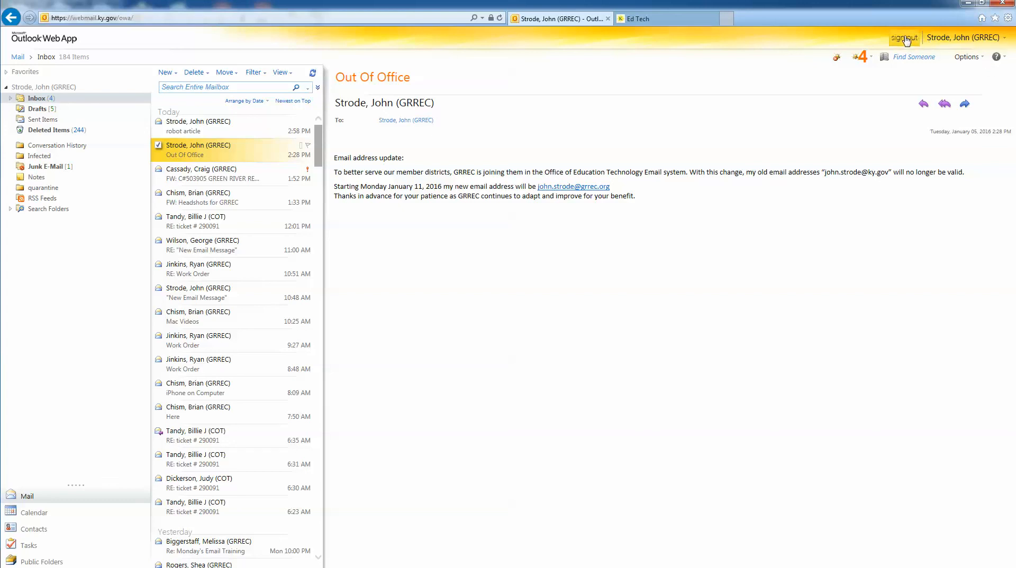
- Switch to Outlook Web App and open its automatic replies settings
{"action": "left_click", "coordinate": [982, 59]}
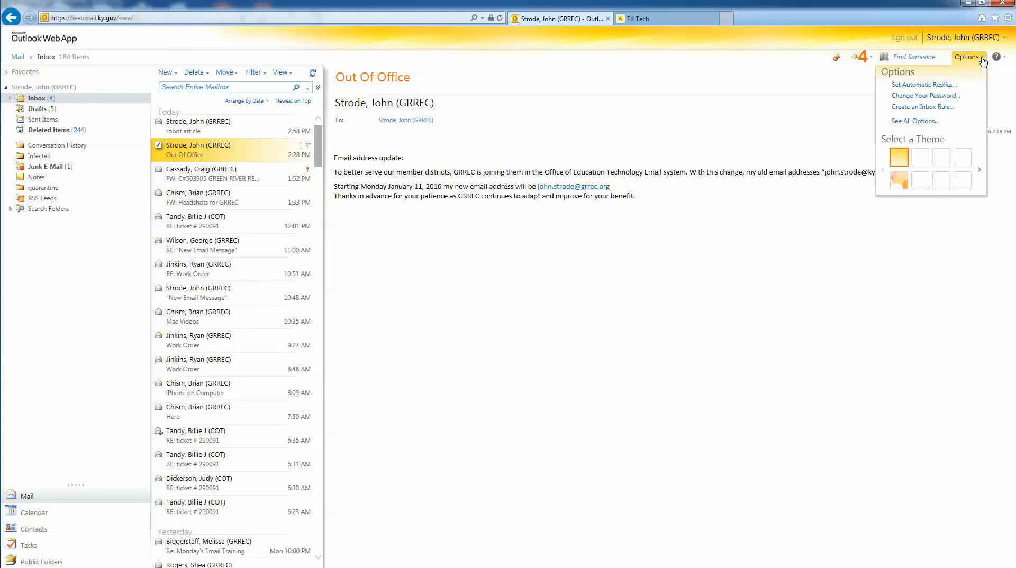
{"action": "left_click", "coordinate": [932, 86]}
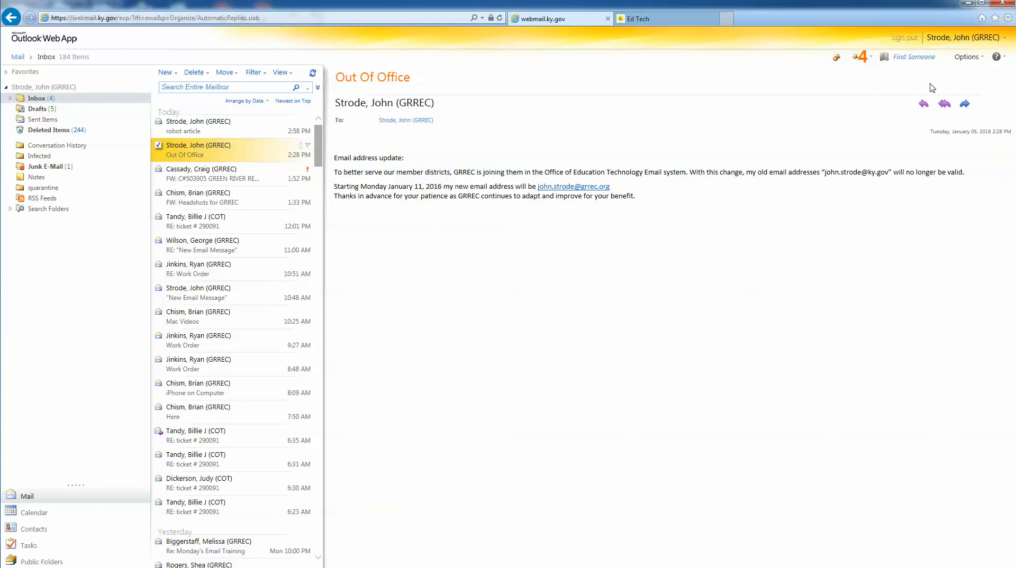